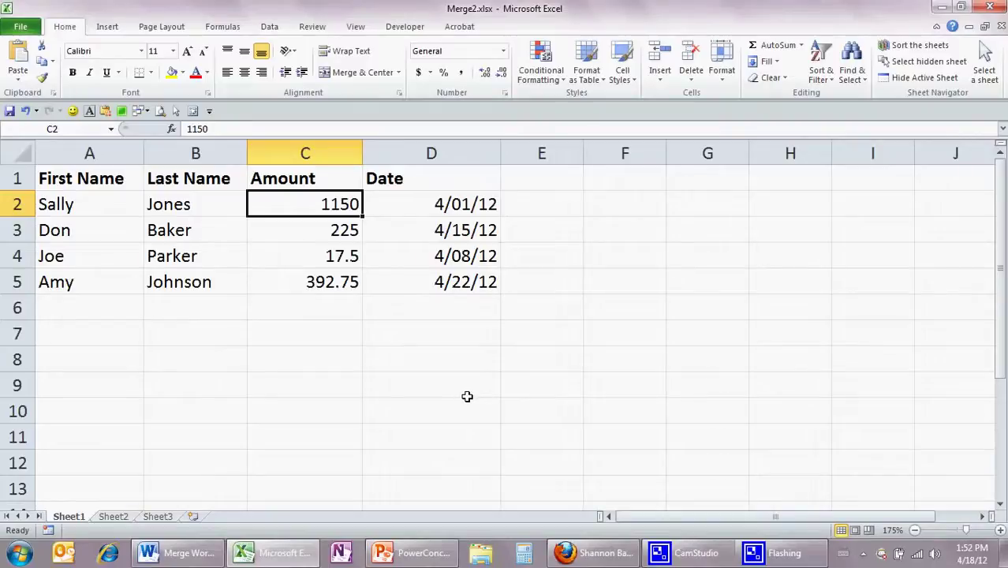
Format the amounts in C2:C5 as Accounting and the dates in D2:D5 with the March 14, 2001 date type
{"action": "left_click_drag", "start_coordinate": [302, 198], "coordinate": [296, 273]}
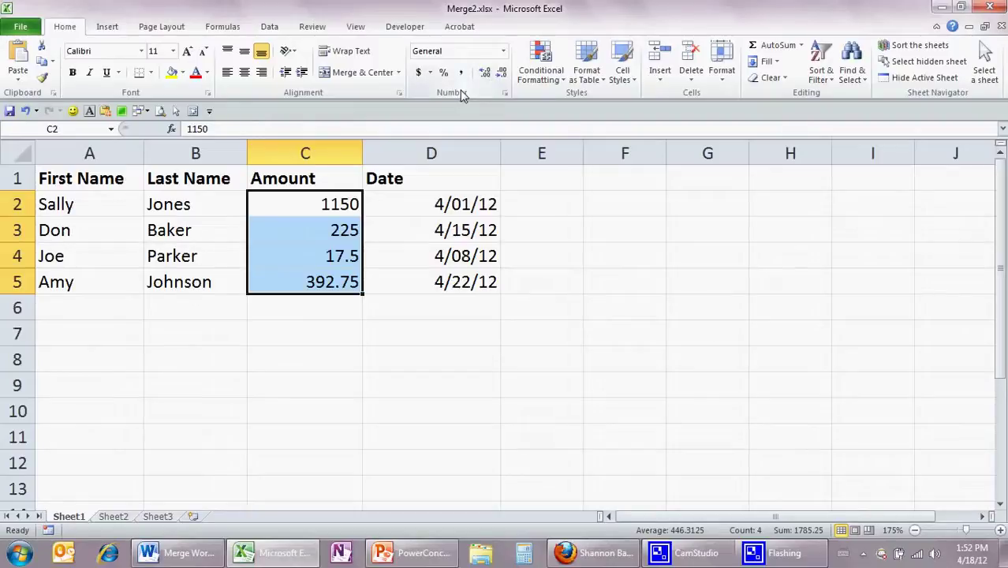
{"action": "left_click", "coordinate": [419, 73]}
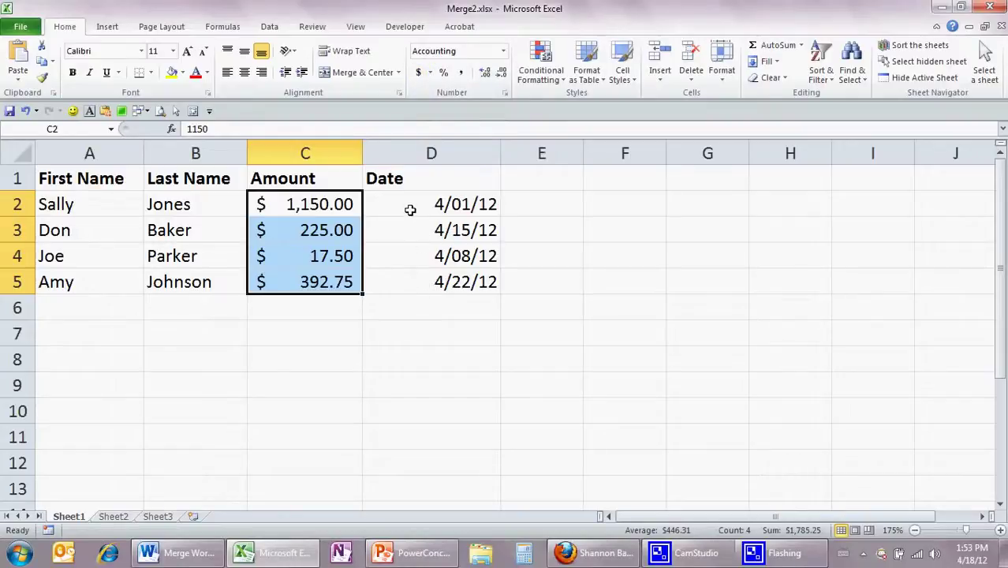
{"action": "left_click_drag", "start_coordinate": [409, 208], "coordinate": [409, 280]}
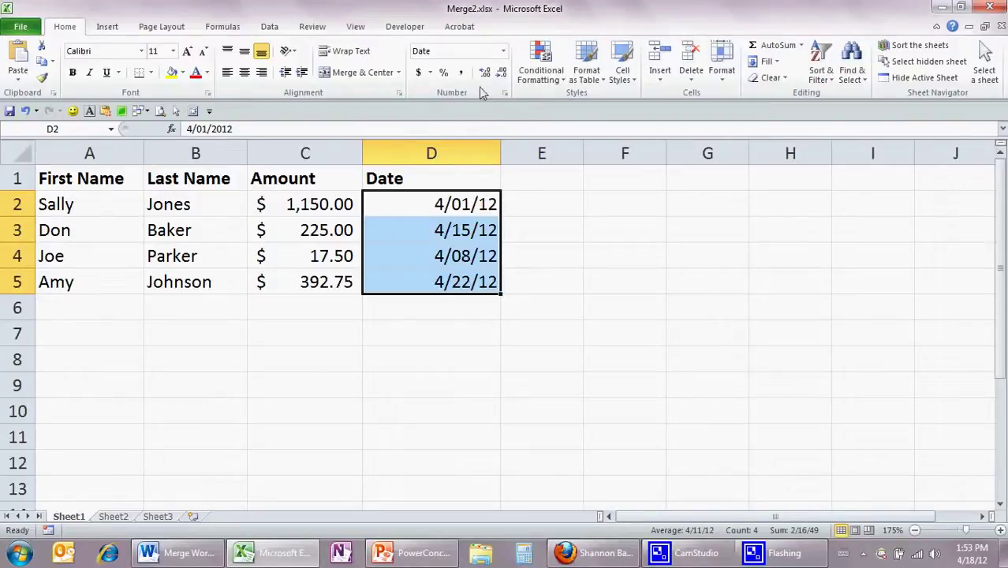
{"action": "left_click", "coordinate": [503, 51]}
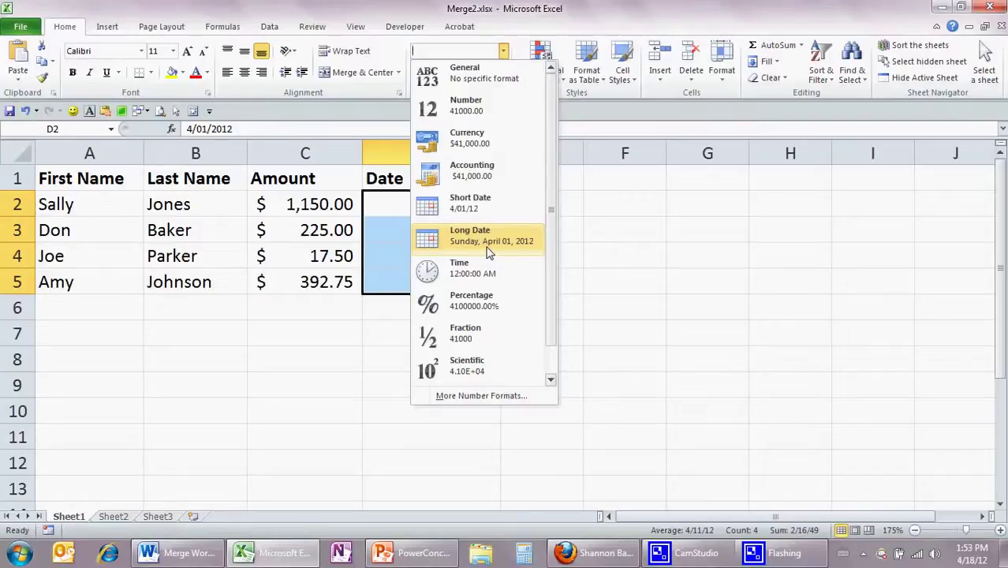
{"action": "left_click", "coordinate": [495, 399]}
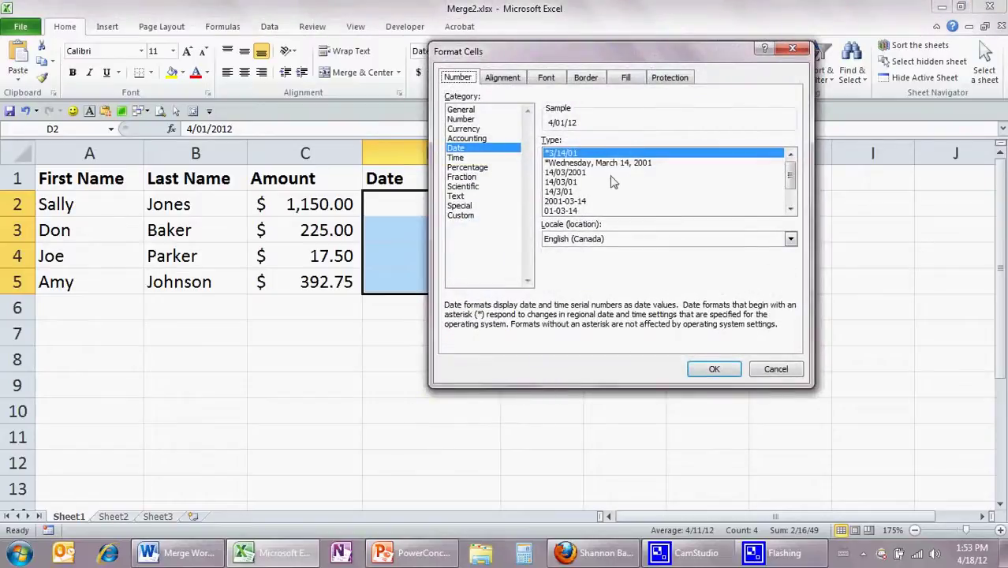
{"action": "left_click", "coordinate": [789, 210]}
{"action": "left_click", "coordinate": [790, 210]}
{"action": "left_click", "coordinate": [789, 210]}
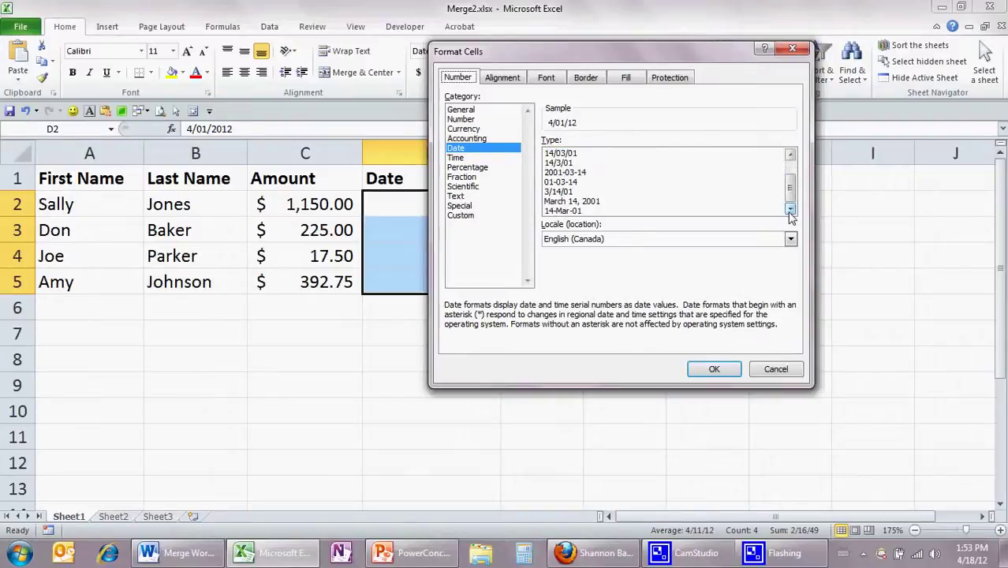
{"action": "left_click", "coordinate": [588, 203]}
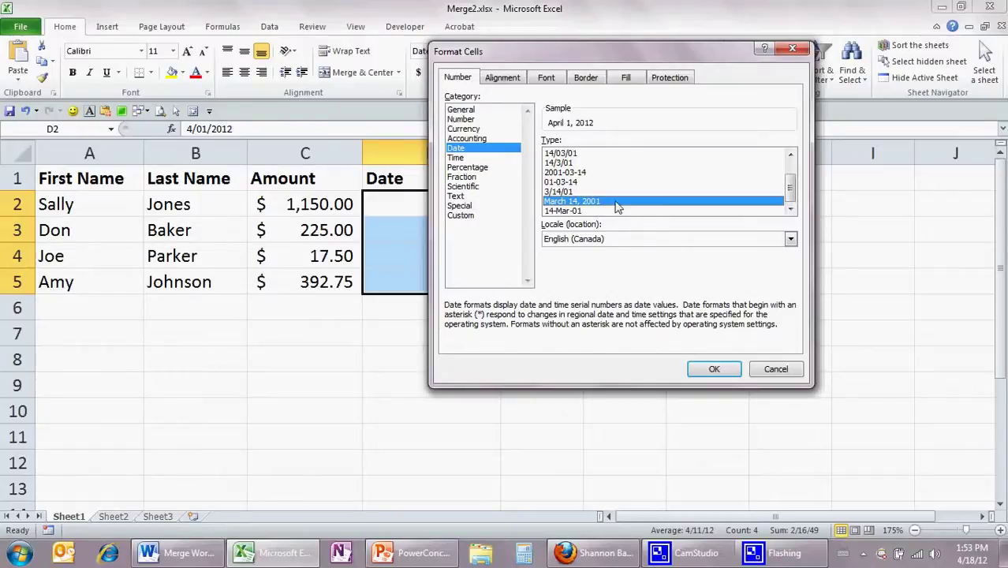
{"action": "left_click", "coordinate": [701, 368]}
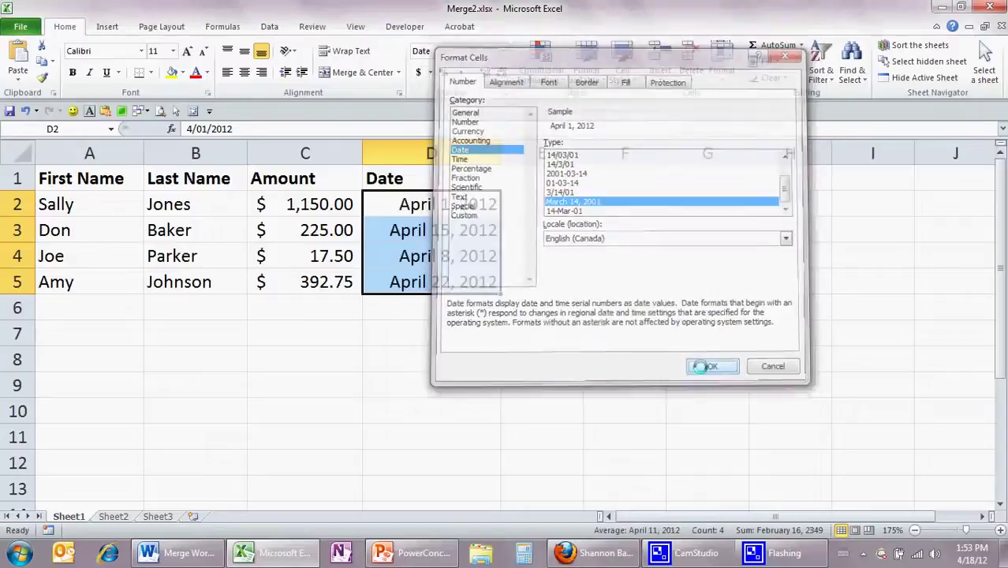
Close the Merge2.xlsx workbook and save its changes
{"action": "left_click", "coordinate": [138, 179]}
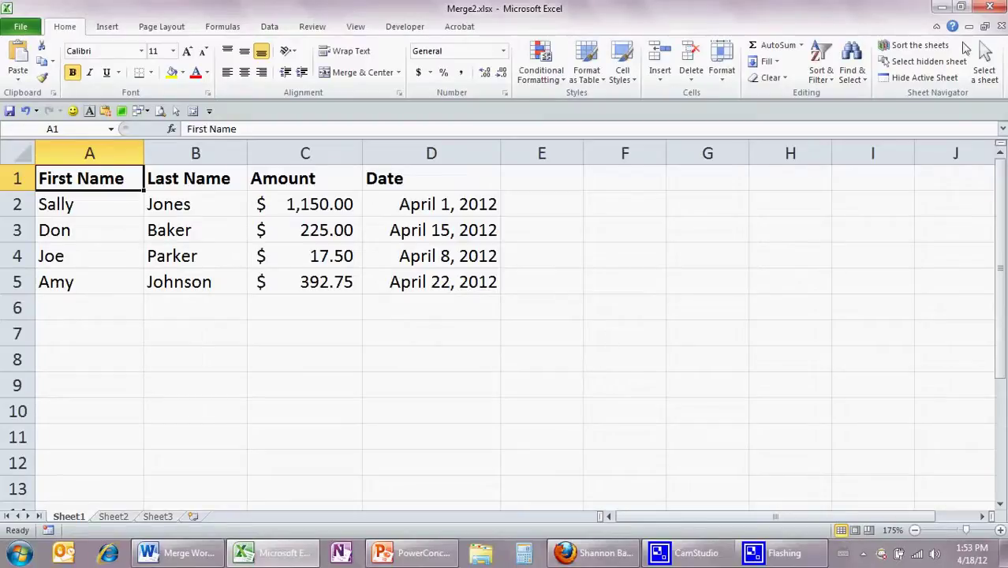
{"action": "left_click", "coordinate": [991, 7]}
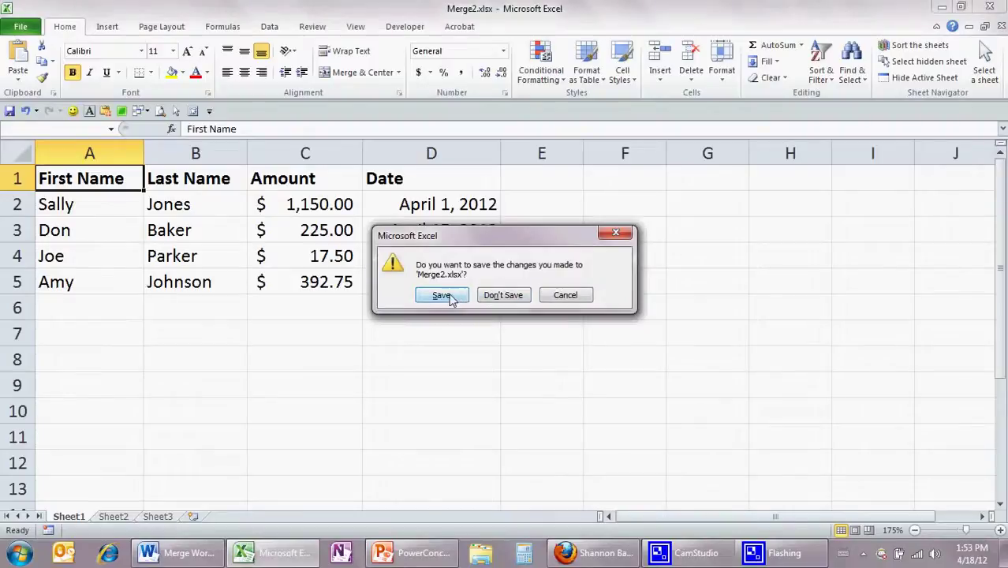
{"action": "left_click", "coordinate": [446, 293]}
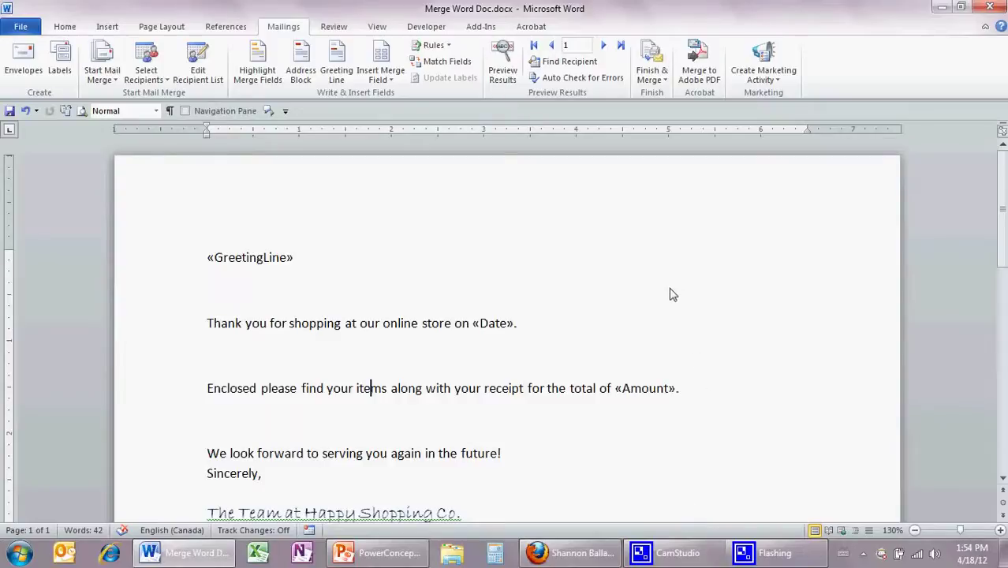
In Word, preview the merge results in the Merge Word Doc.docx letter, return to the merge fields and reveal their field codes
{"action": "left_click", "coordinate": [505, 71]}
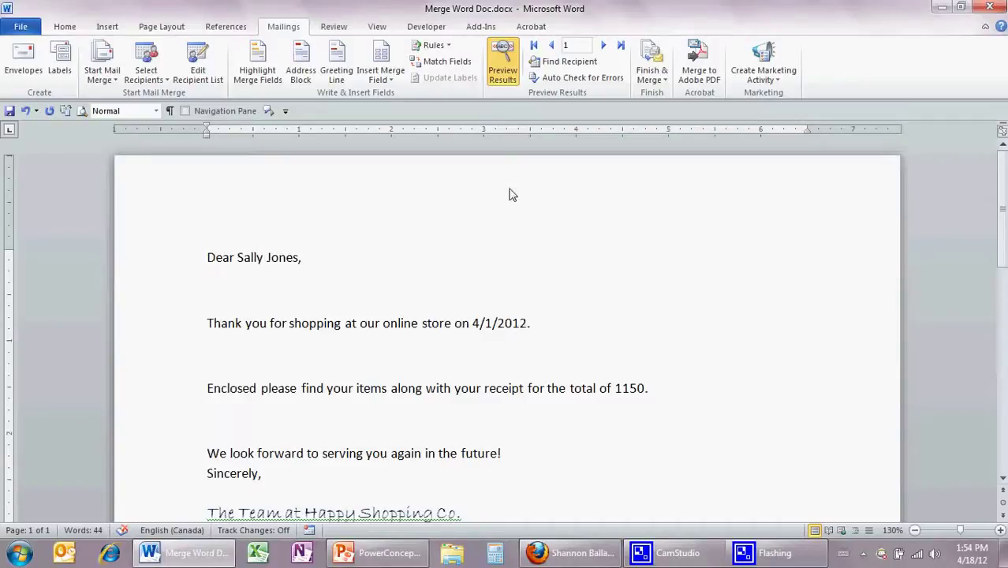
{"action": "left_click", "coordinate": [504, 61]}
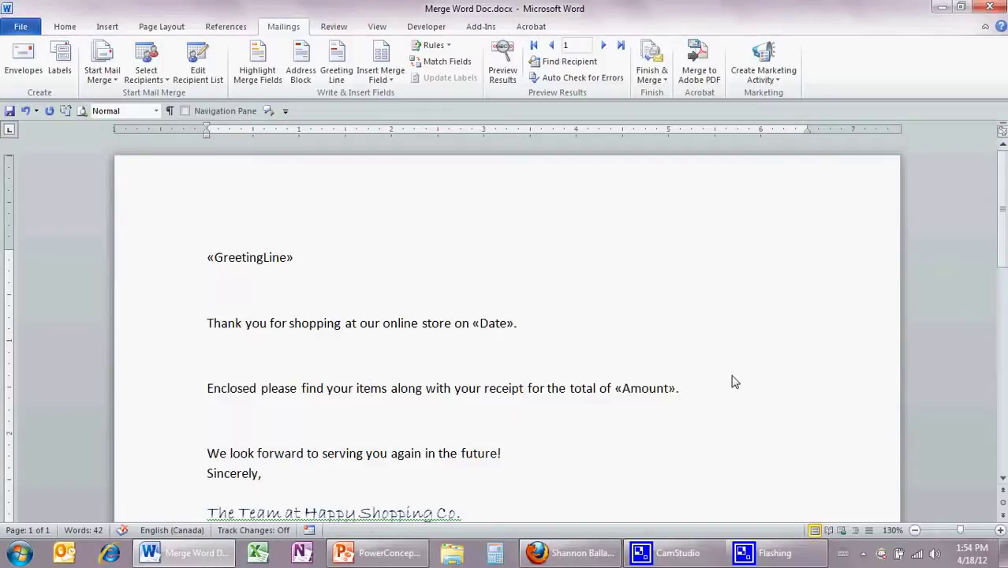
{"action": "key", "text": "alt+F9"}
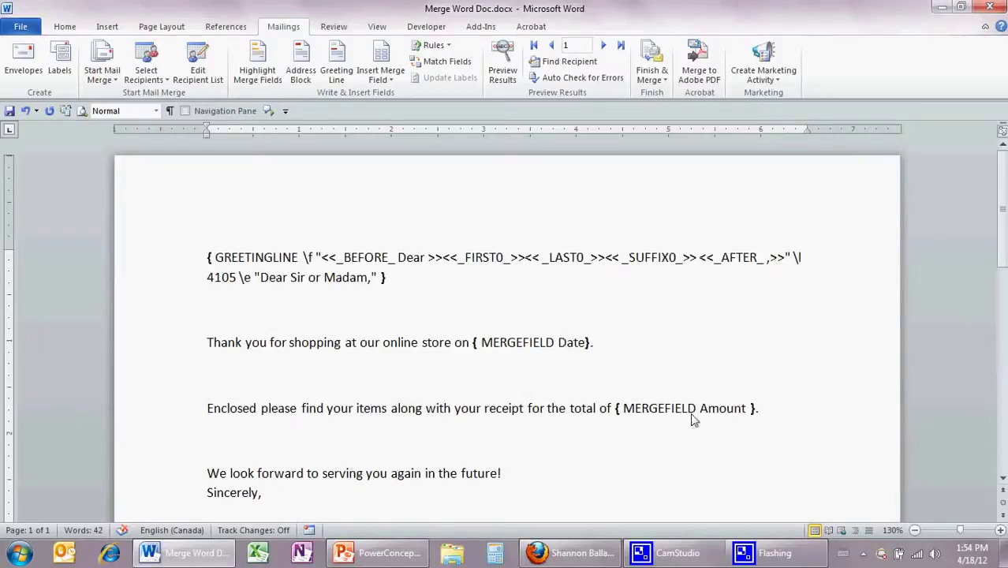
{"action": "mouse_move", "coordinate": [696, 414]}
{"action": "left_mouse_down"}
{"action": "mouse_move", "coordinate": [623, 406]}
{"action": "mouse_move", "coordinate": [626, 415]}
{"action": "left_mouse_up"}
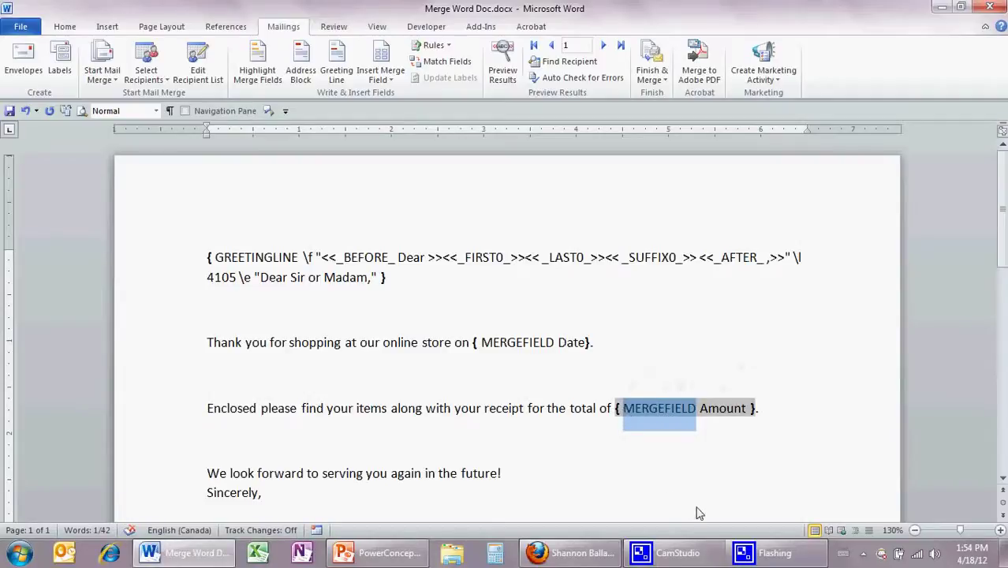
{"action": "left_click", "coordinate": [740, 450]}
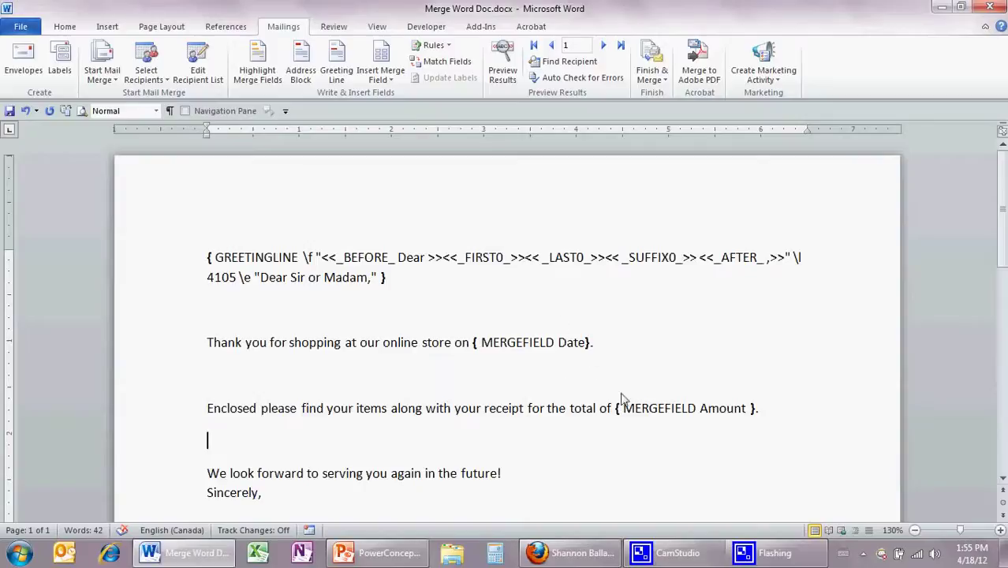
Add the date switch \@"MMMM d, yyyy" to the Date merge field, hide the field codes and check the merged preview
{"action": "left_click", "coordinate": [590, 344]}
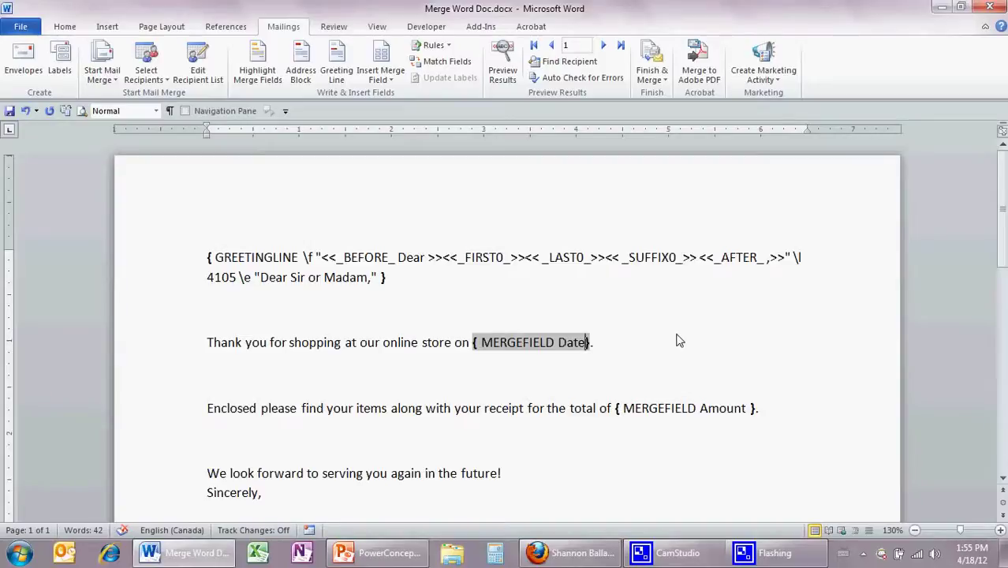
{"action": "type", "text": "\\"}
{"action": "type", "text": "@"}
{"action": "type", "text": "\""}
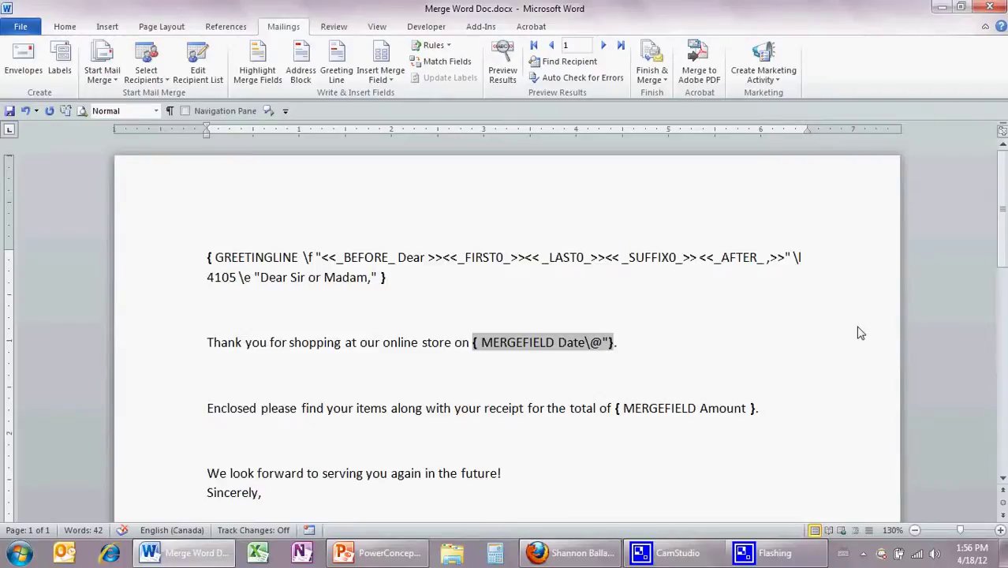
{"action": "type", "text": "MMMM"}
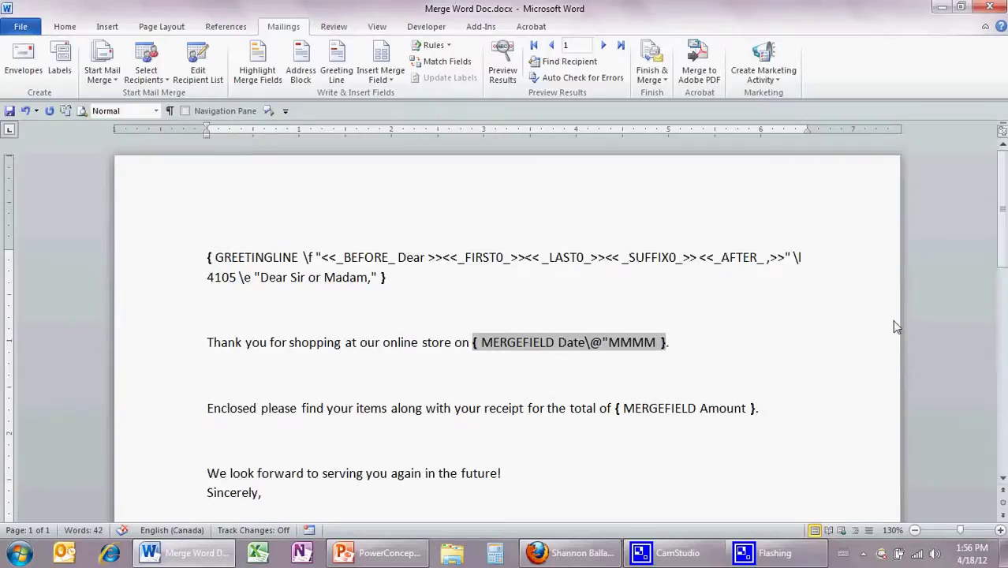
{"action": "type", "text": "d,"}
{"action": "type", "text": "yyyy"}
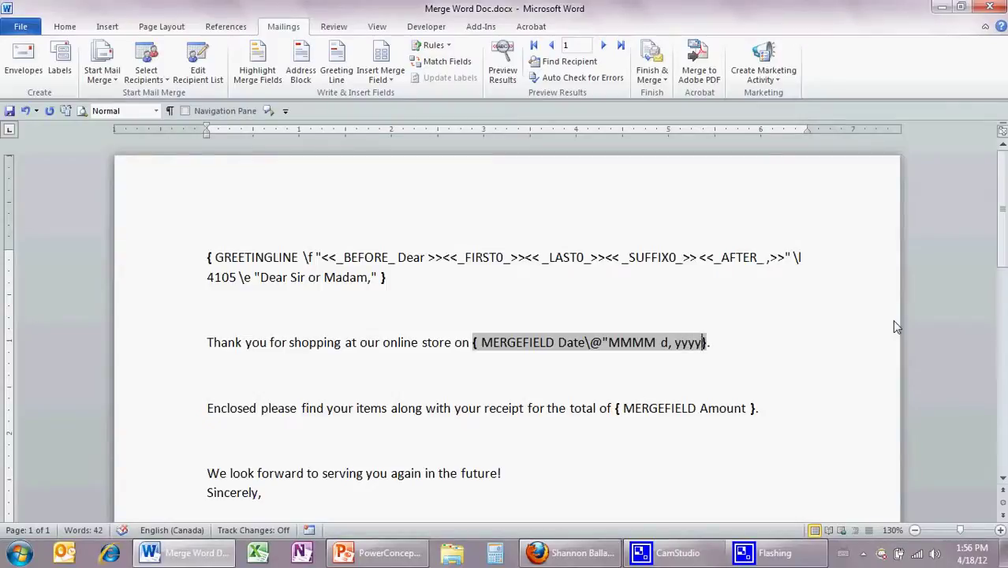
{"action": "type", "text": "\""}
{"action": "key", "text": "alt+F9"}
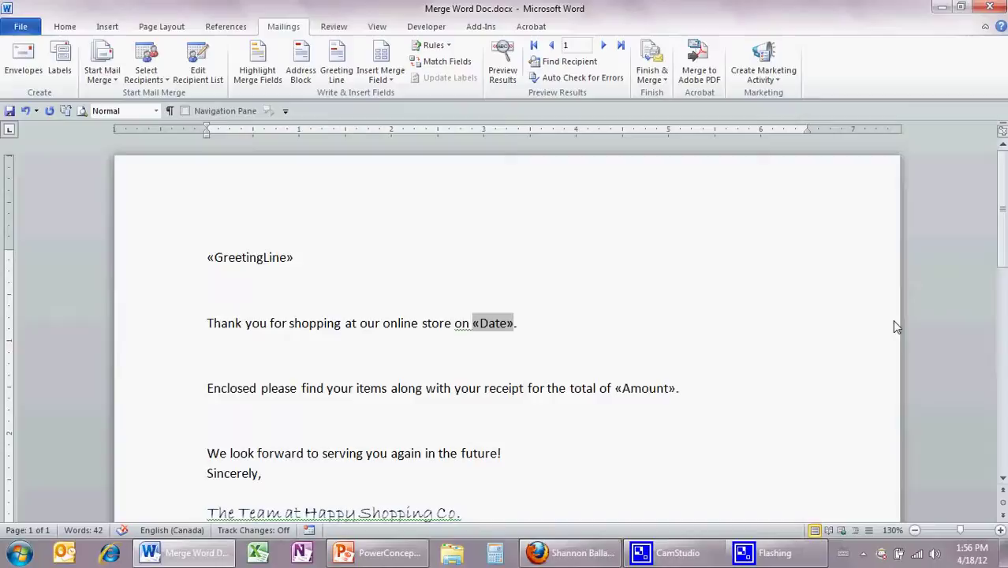
{"action": "left_click", "coordinate": [505, 74]}
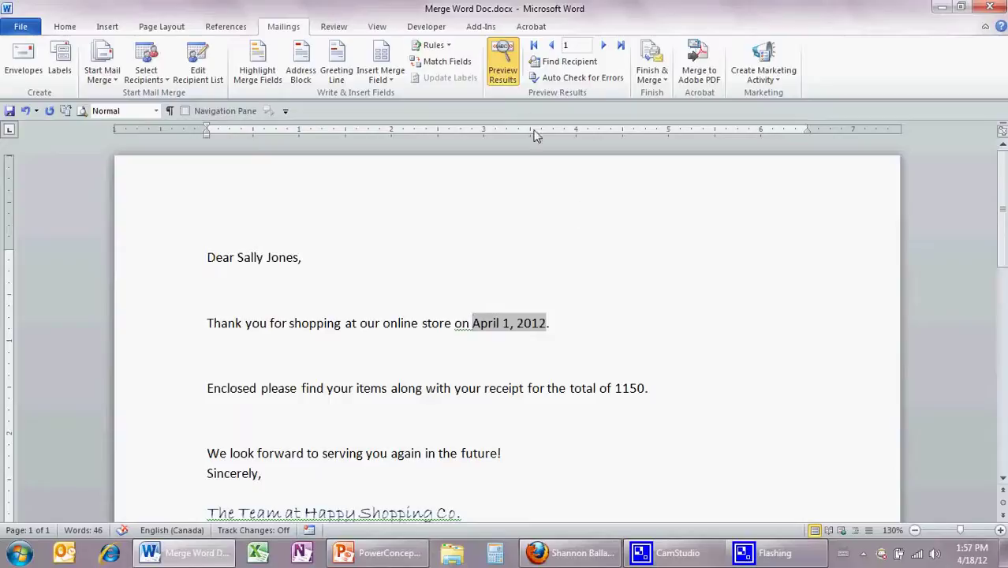
{"action": "left_click", "coordinate": [505, 71]}
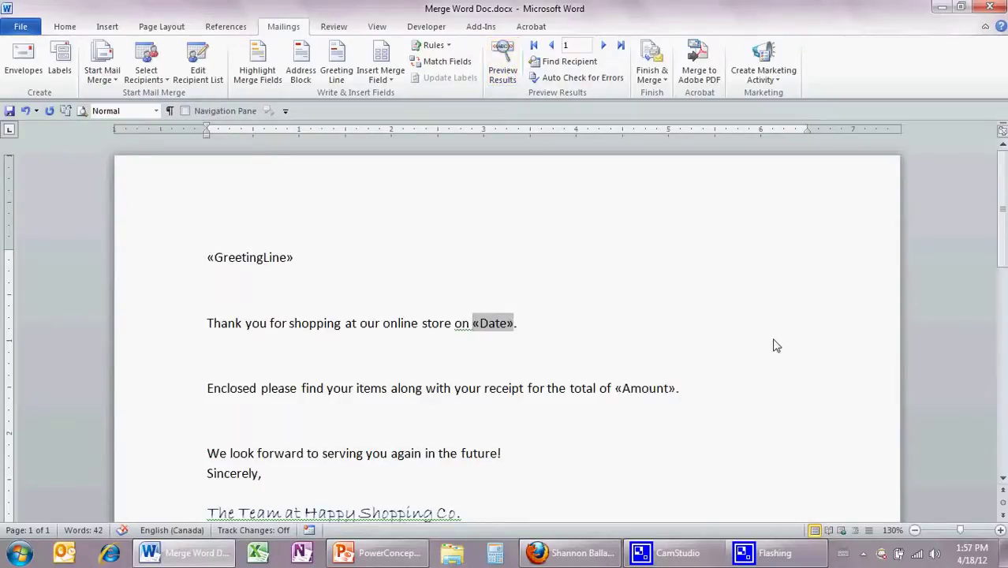
Reveal the field codes, add the numeric switch \#$#,###.00 to the Amount merge field, and hide the codes again
{"action": "key", "text": "alt+F9"}
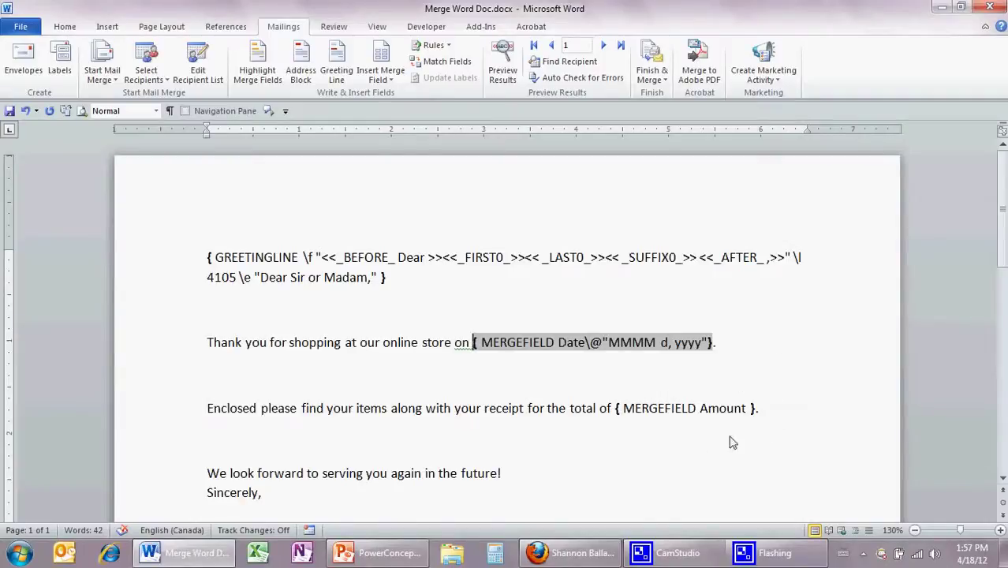
{"action": "left_click", "coordinate": [746, 409]}
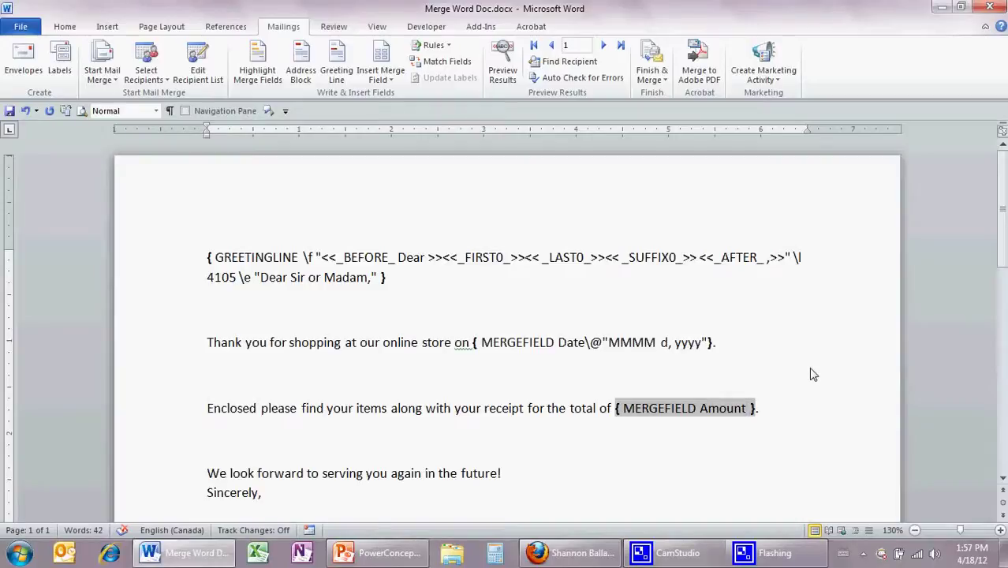
{"action": "type", "text": "\\"}
{"action": "type", "text": "#"}
{"action": "type", "text": "$"}
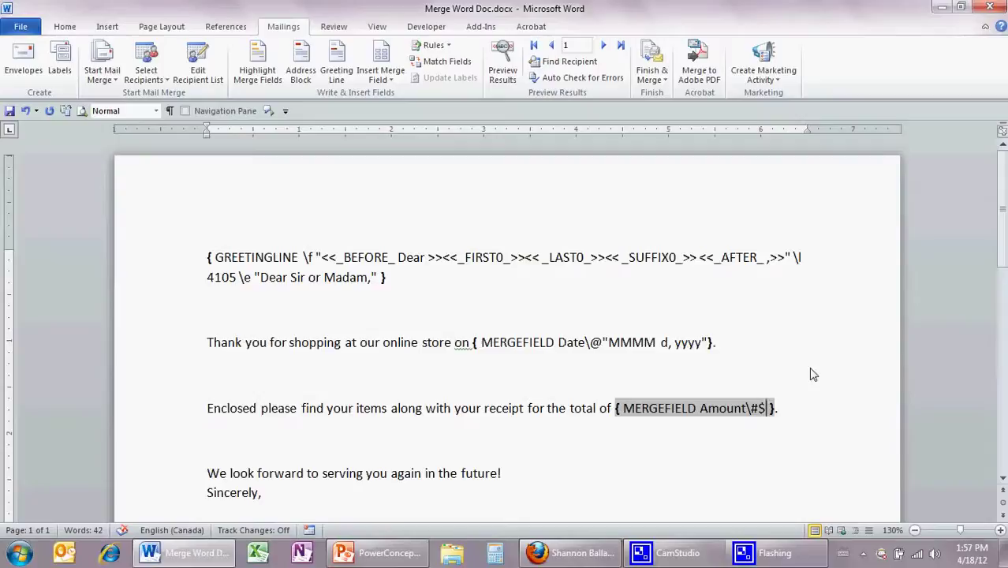
{"action": "type", "text": "#,#"}
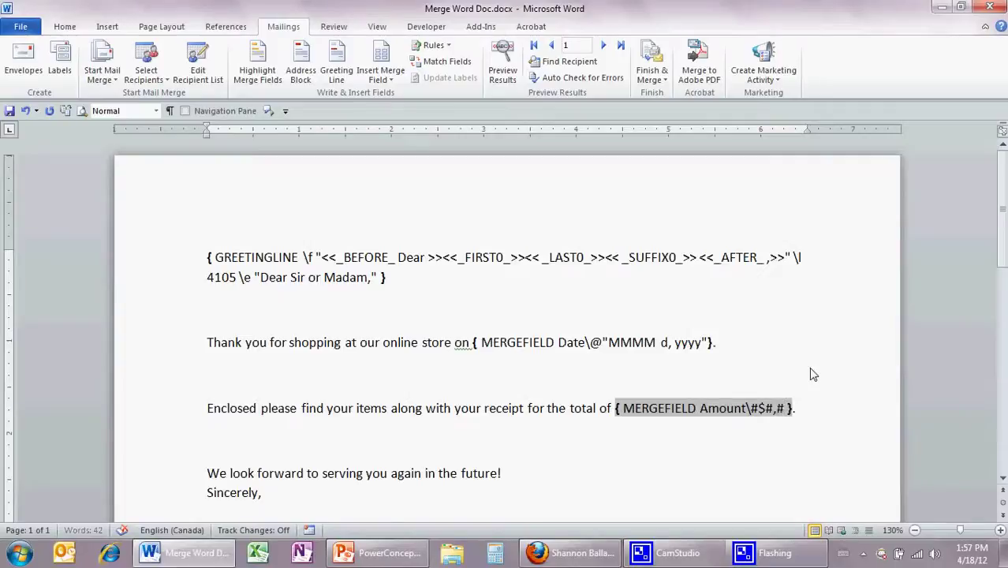
{"action": "type", "text": "##"}
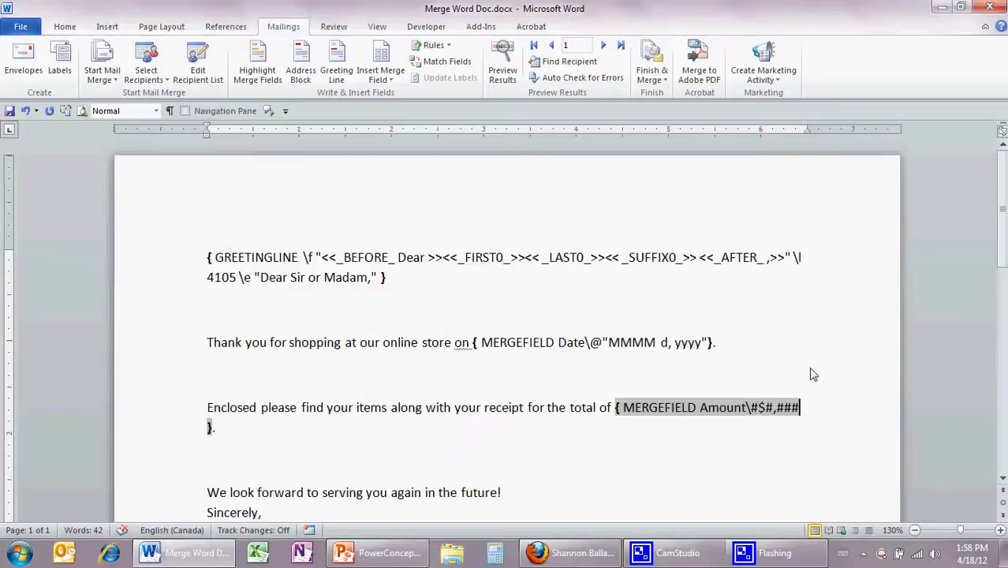
{"action": "type", "text": ".00"}
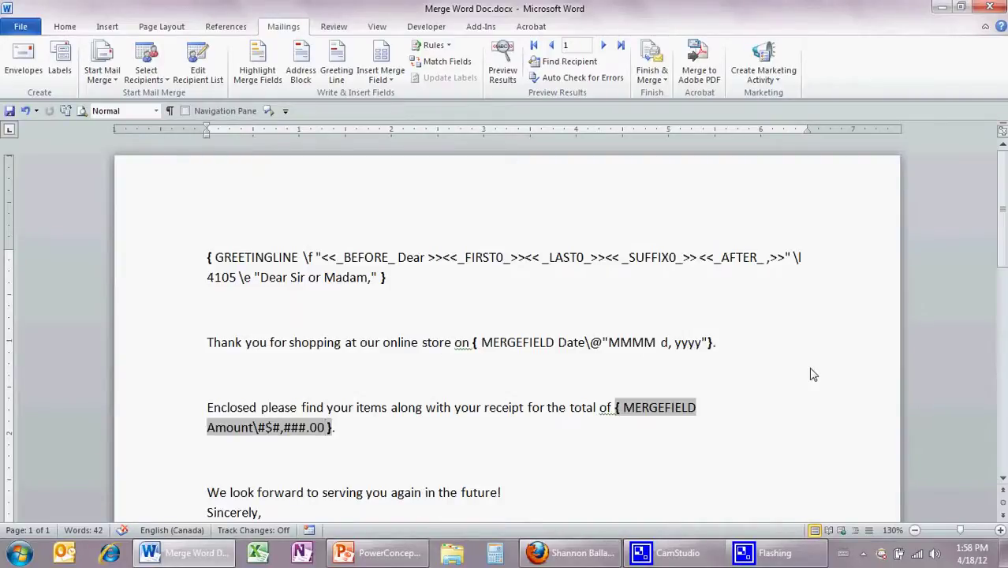
{"action": "key", "text": "alt+F9"}
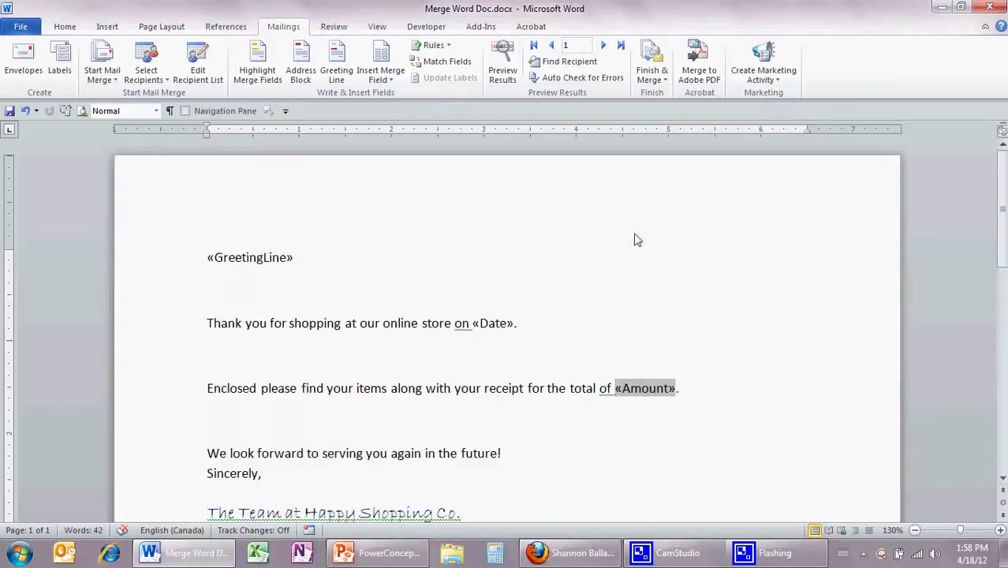
Preview the merged letters and go through the records up to recipient 4 to check the date and amount formatting
{"action": "left_click", "coordinate": [506, 73]}
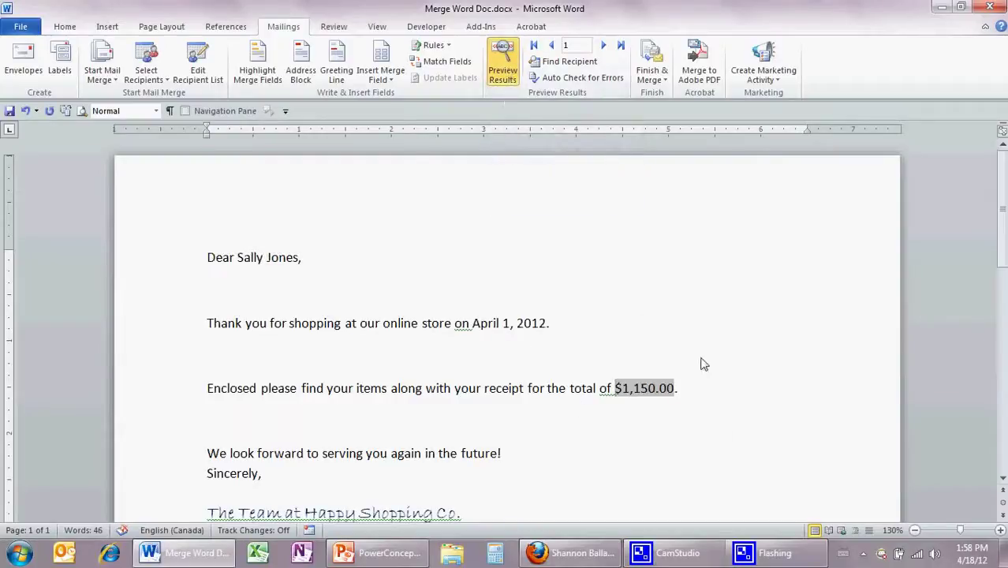
{"action": "left_click", "coordinate": [549, 389]}
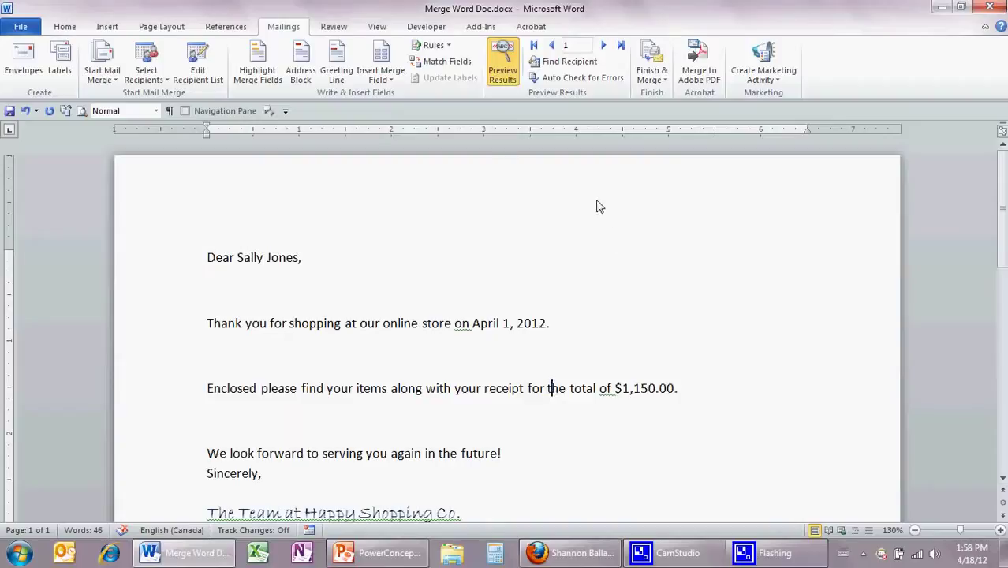
{"action": "left_click", "coordinate": [604, 46]}
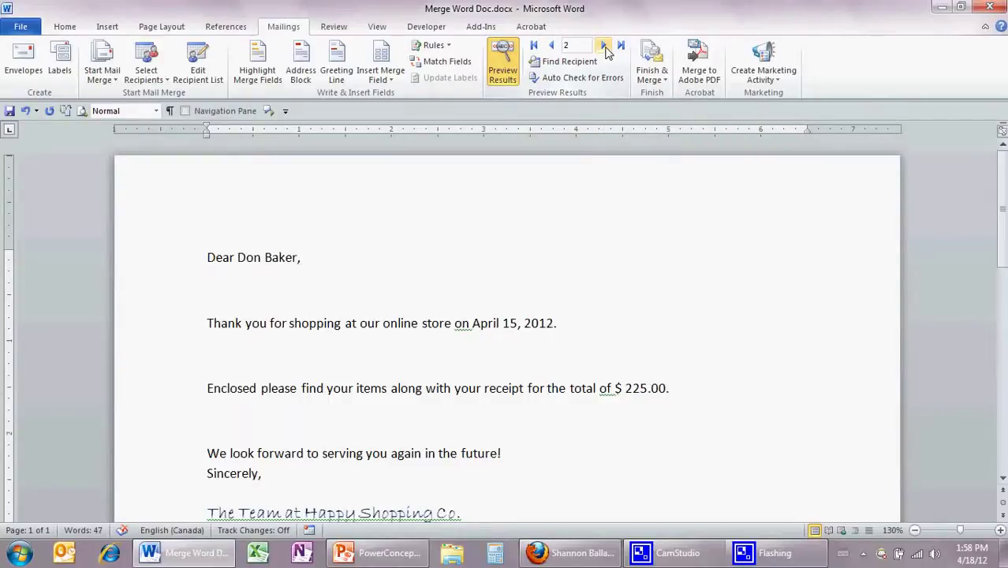
{"action": "left_click", "coordinate": [604, 46]}
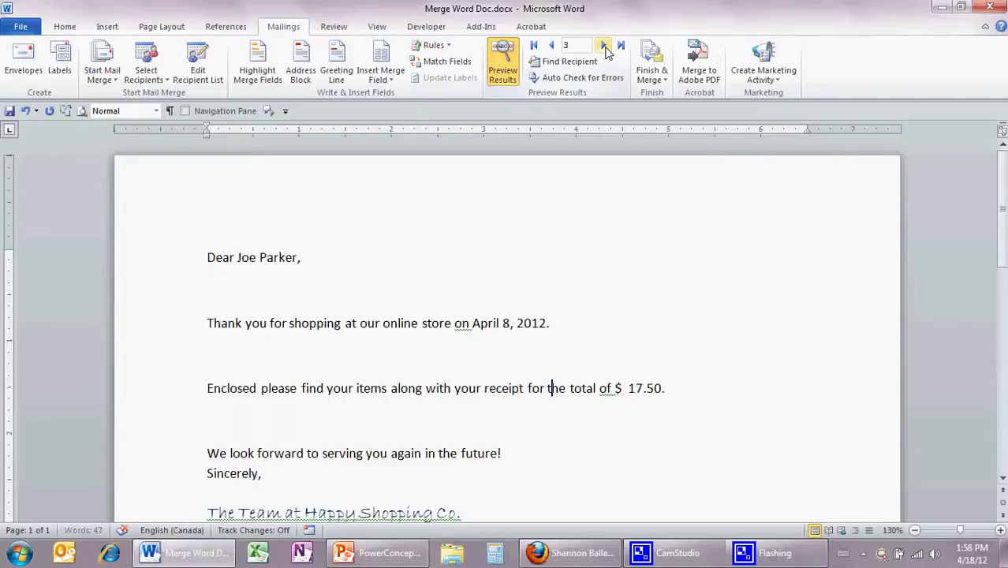
{"action": "left_click", "coordinate": [604, 46]}
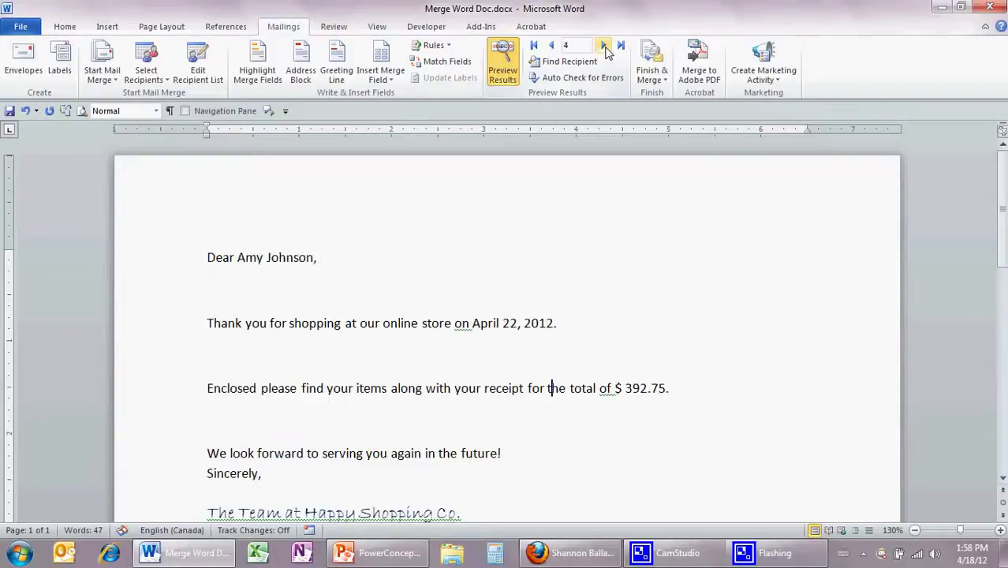